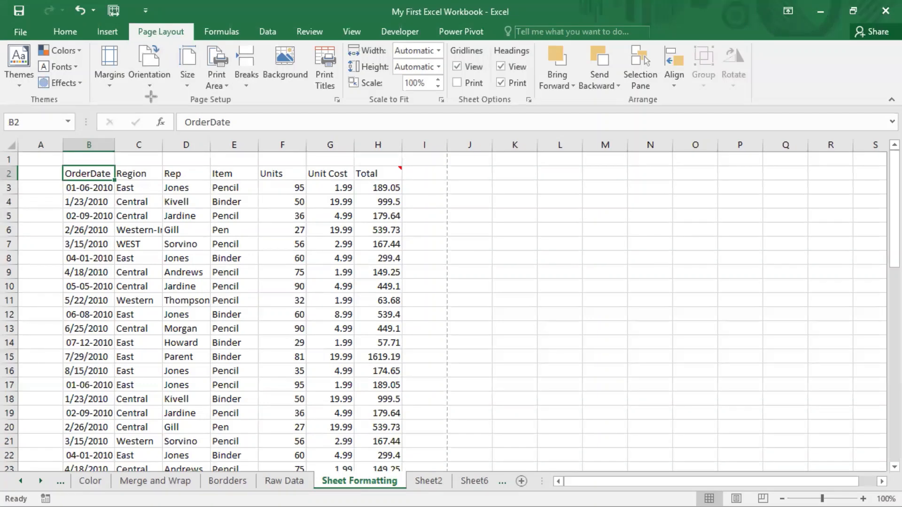
View the available page orientation options for the Sheet Formatting sheet and leave them unchanged.
drag(129, 40, 173, 106)
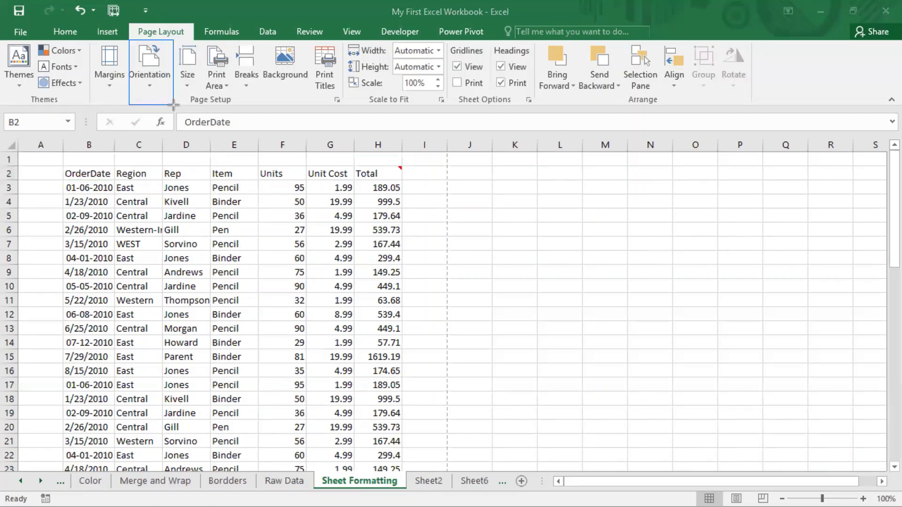
click(148, 84)
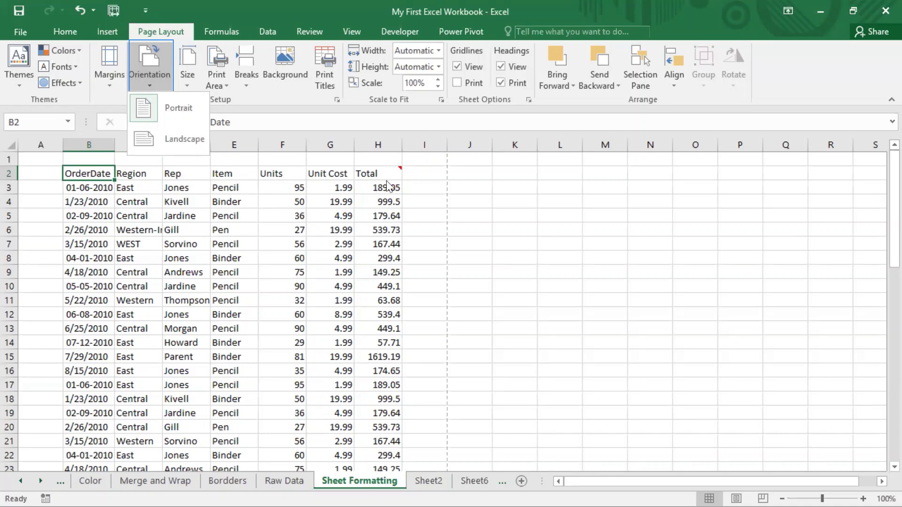
key(Escape)
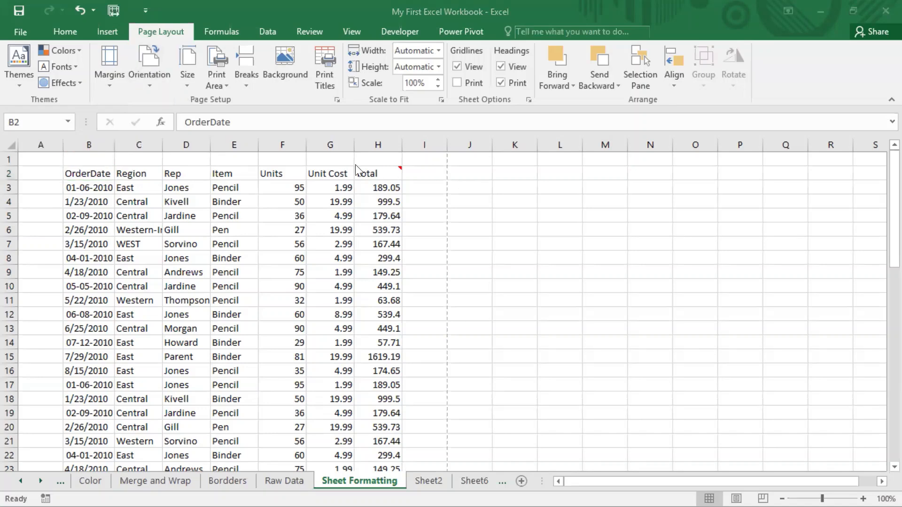
Examine the Portrait and Landscape orientation settings in the Page Setup dialog, then close it without changes.
click(337, 100)
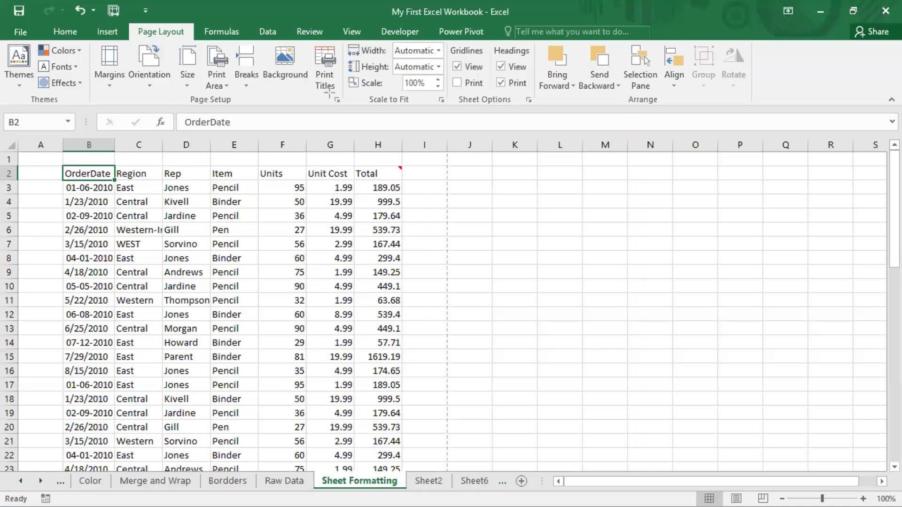
key(Print)
drag(329, 93, 344, 108)
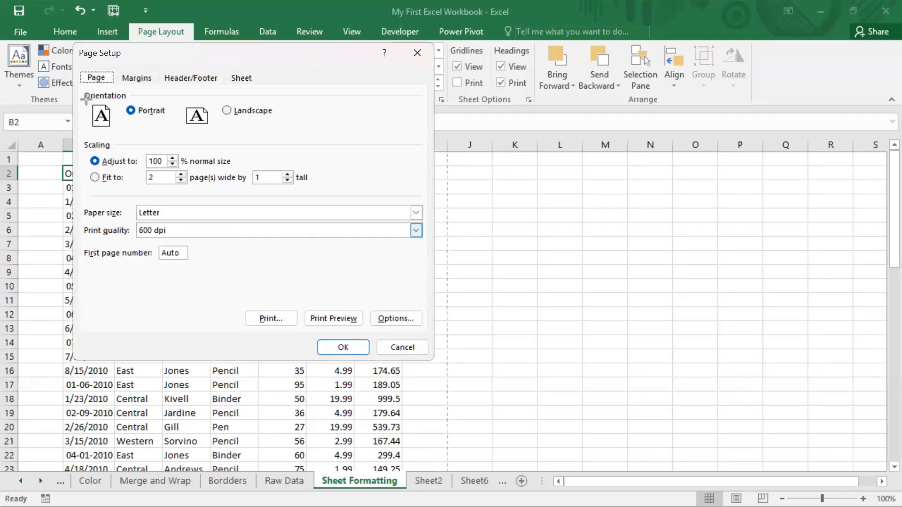
drag(83, 83, 295, 142)
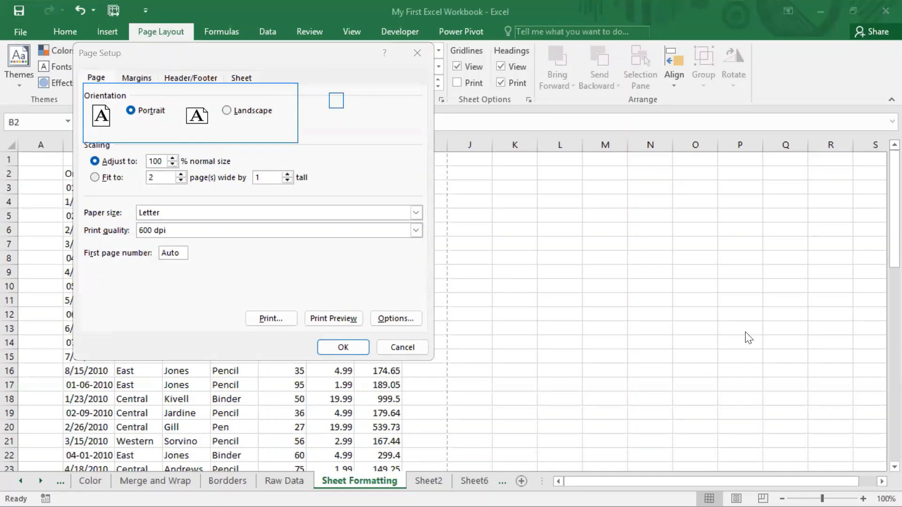
click(421, 346)
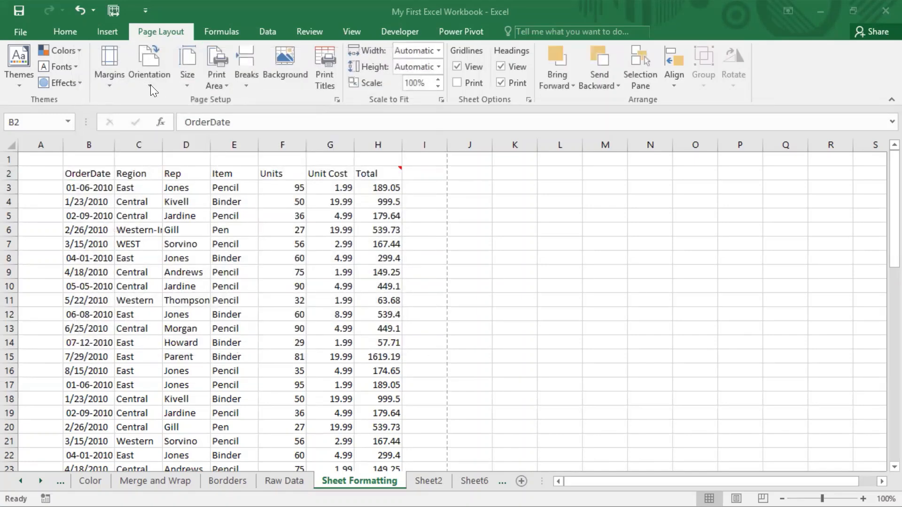
click(336, 98)
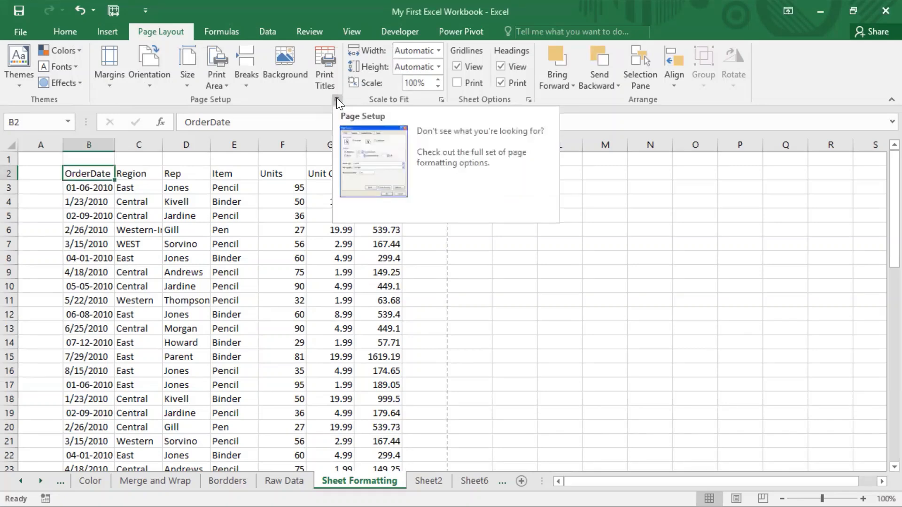
Switch the sheet's print settings to Landscape orientation and look through the pages in the print preview.
click(263, 314)
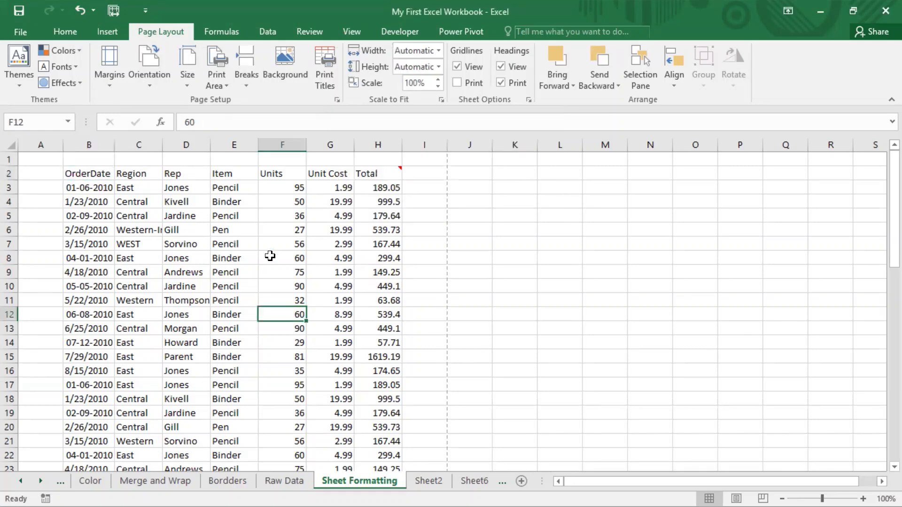
key(ctrl+p)
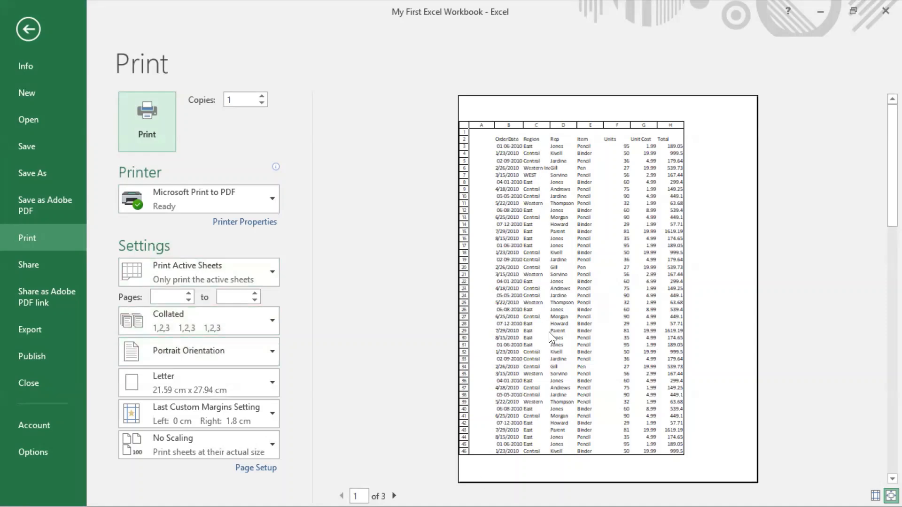
drag(111, 336, 318, 371)
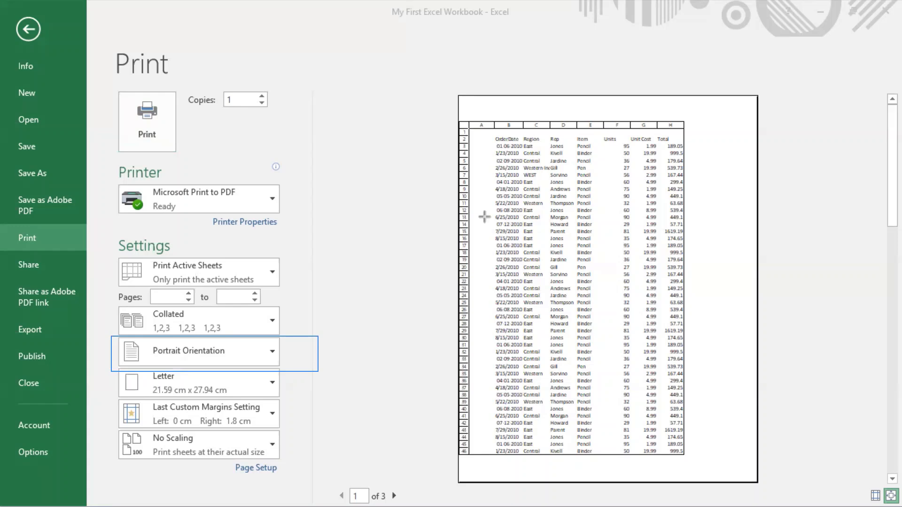
click(263, 352)
click(217, 414)
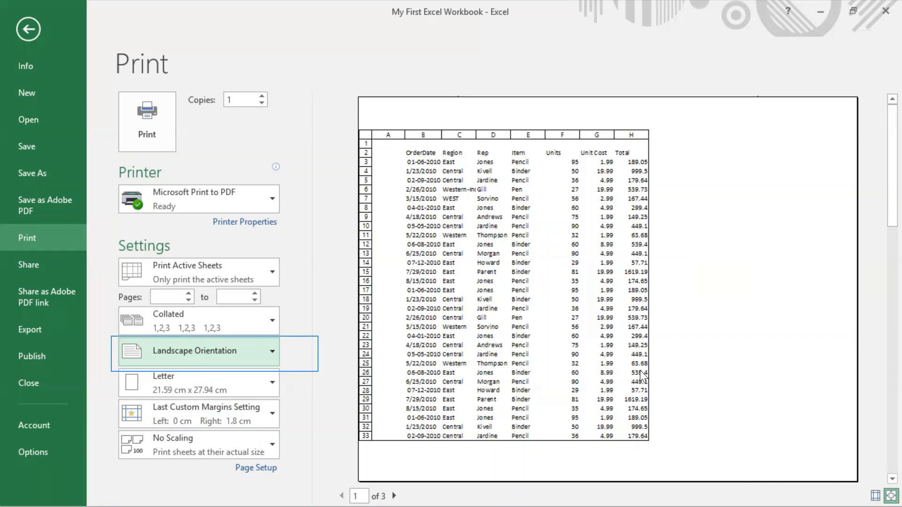
scroll(640, 371, down, 2)
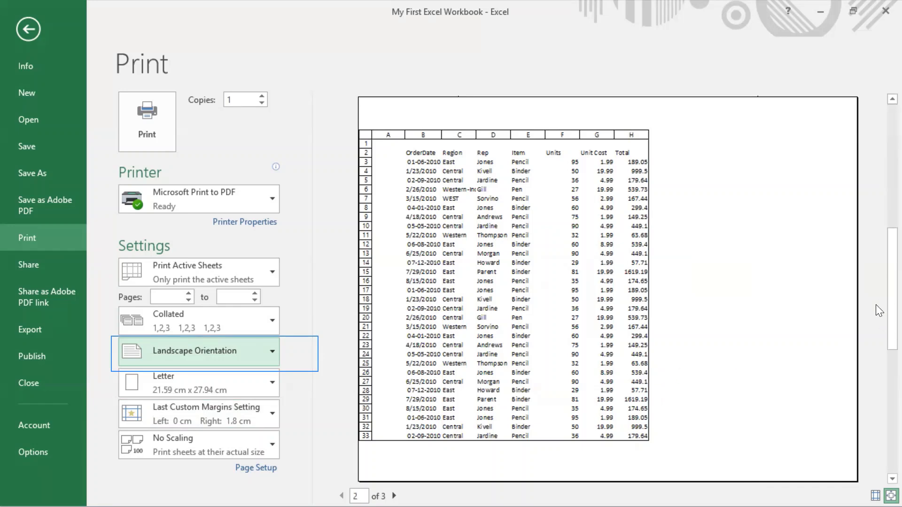
scroll(386, 477, up, 1)
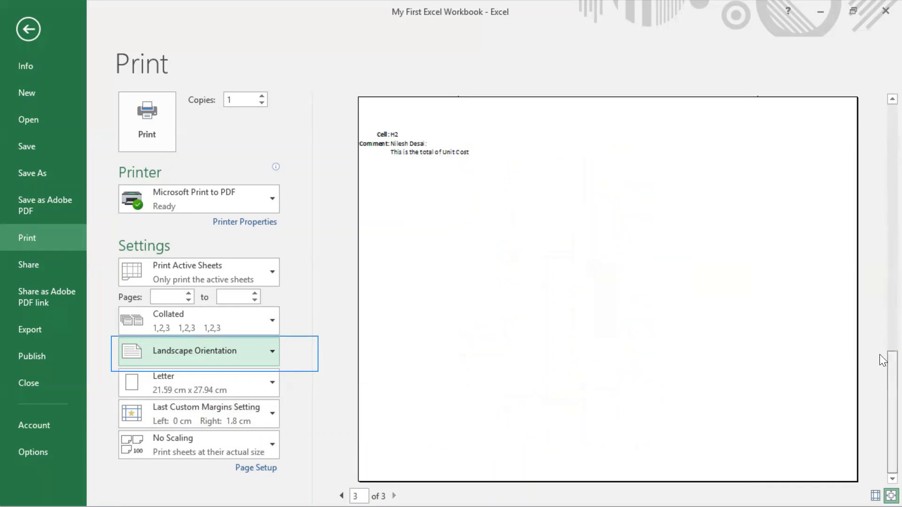
scroll(880, 148, up, 1)
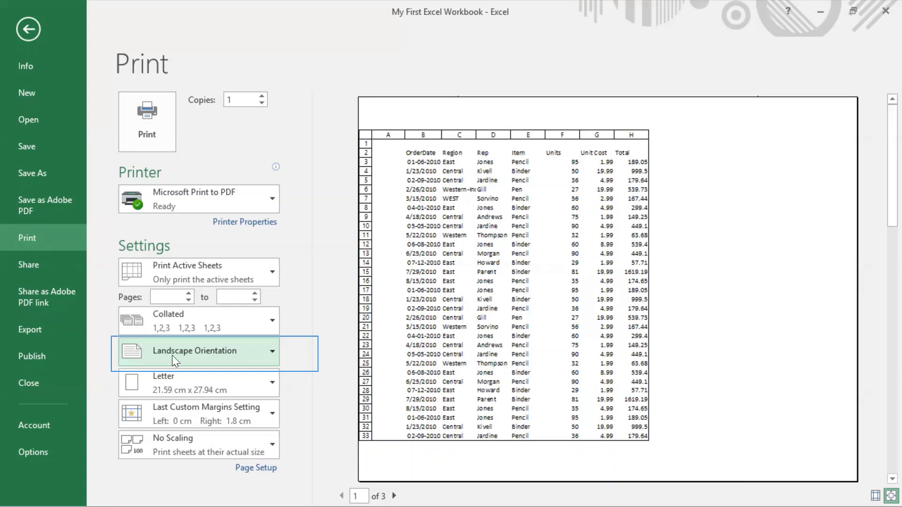
Set the print orientation to Portrait and return to the worksheet.
click(181, 344)
click(175, 387)
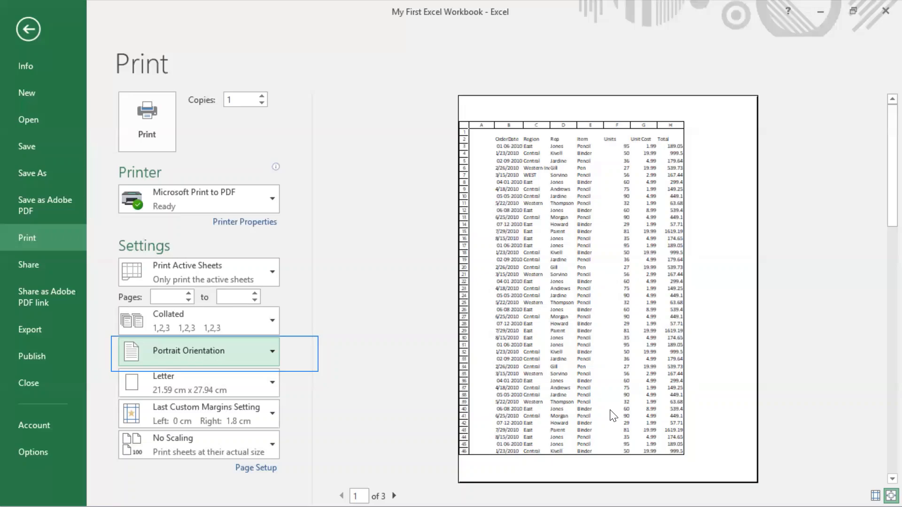
key(Escape)
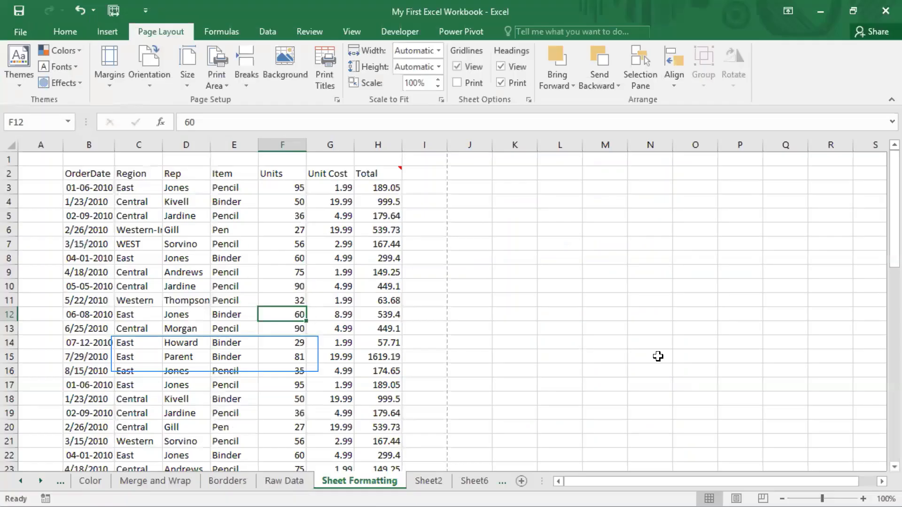
click(357, 506)
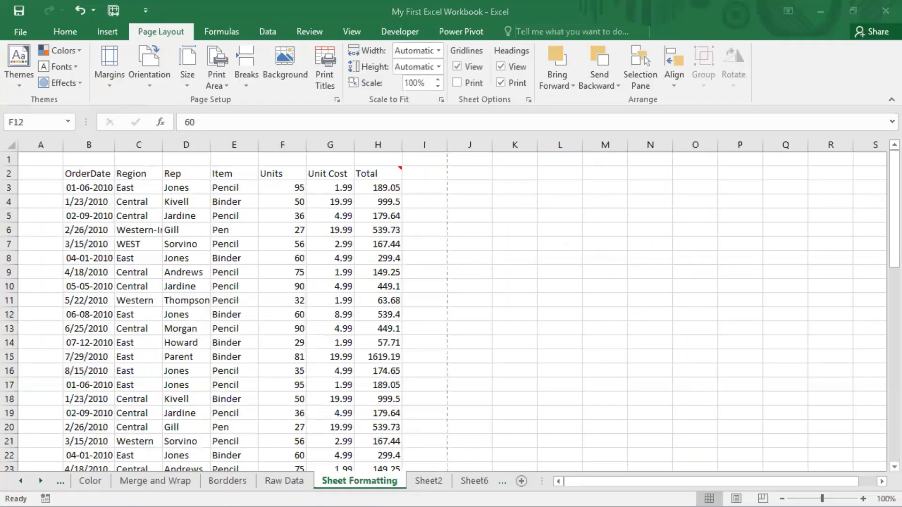
key(super)
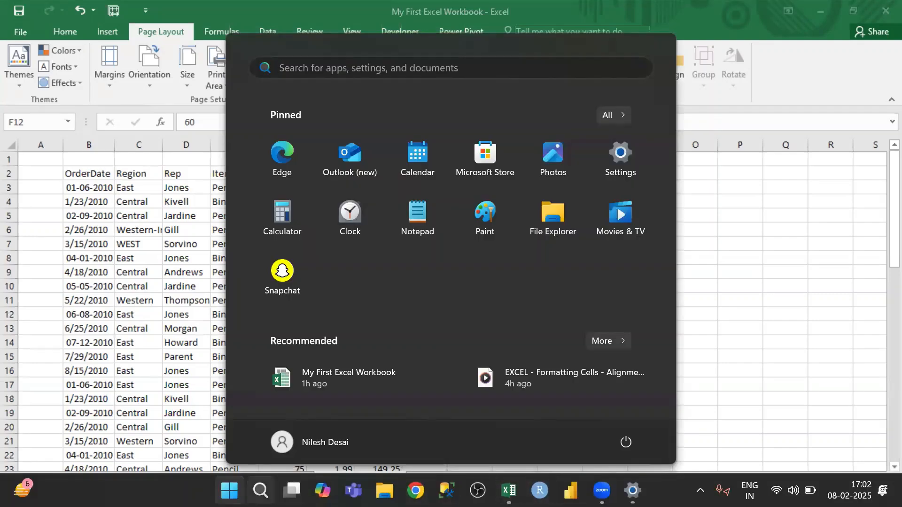
click(260, 490)
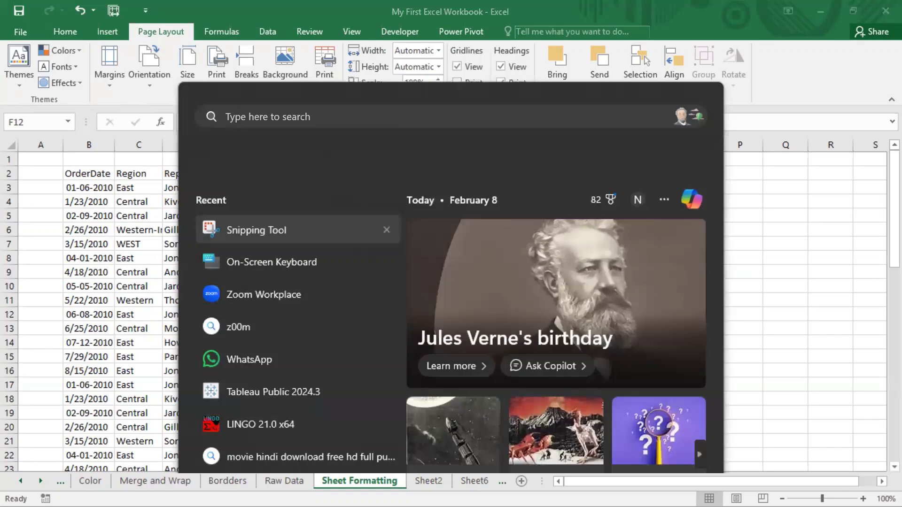
click(256, 229)
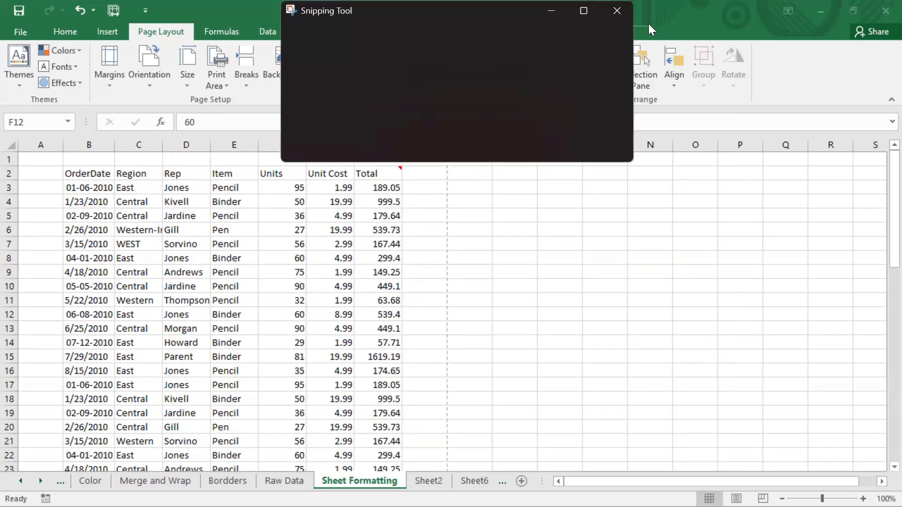
click(619, 13)
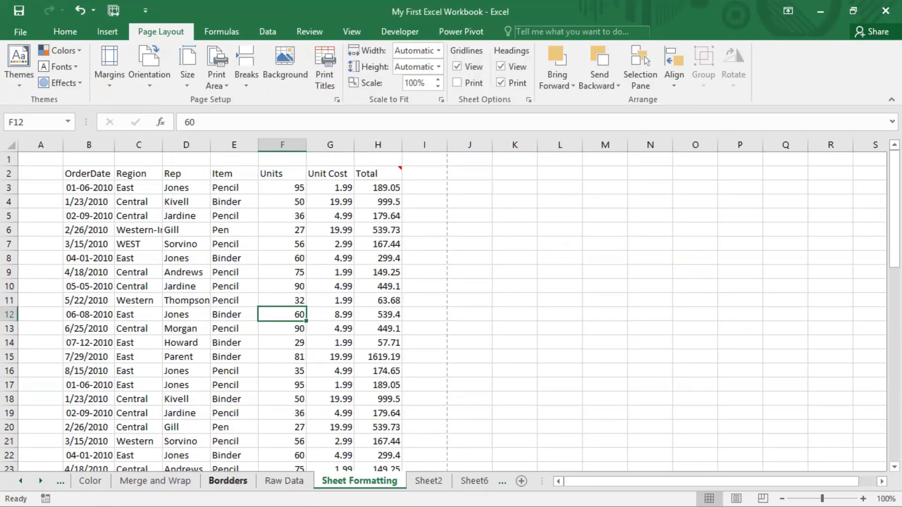
Launch the On-Screen Keyboard app from the Windows search.
key(super)
click(261, 490)
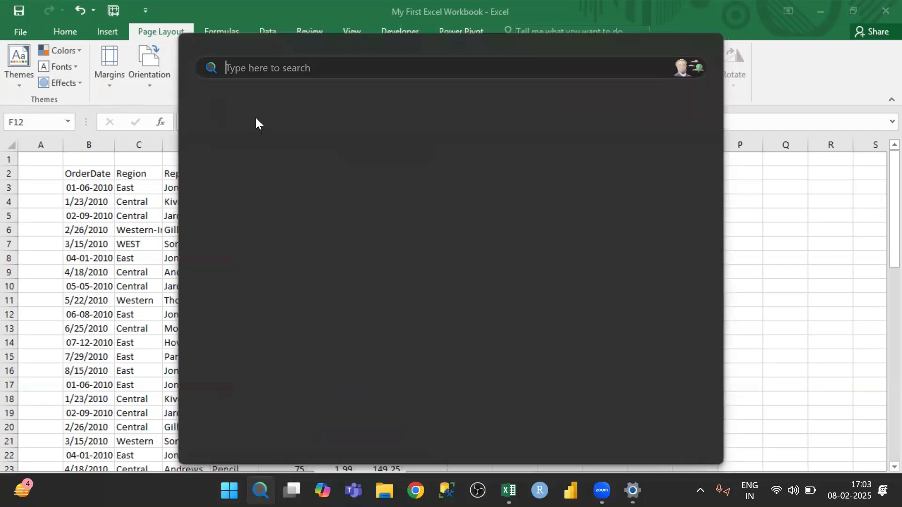
click(297, 198)
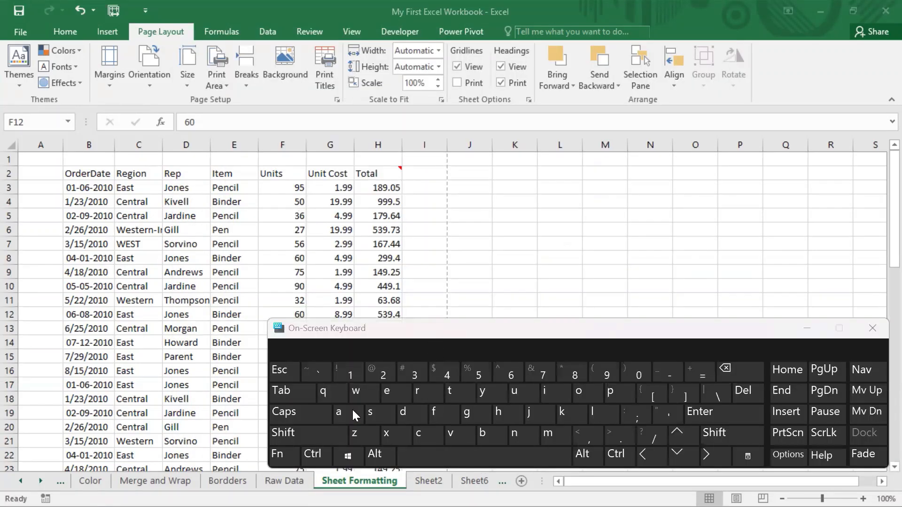
Try to reach the page layout commands with the Alt and P keys of the On-Screen Keyboard.
click(314, 454)
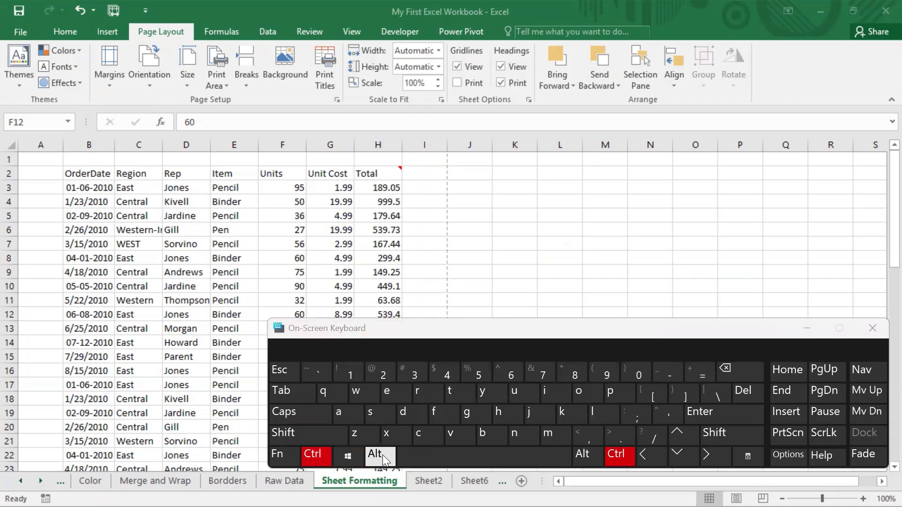
click(383, 457)
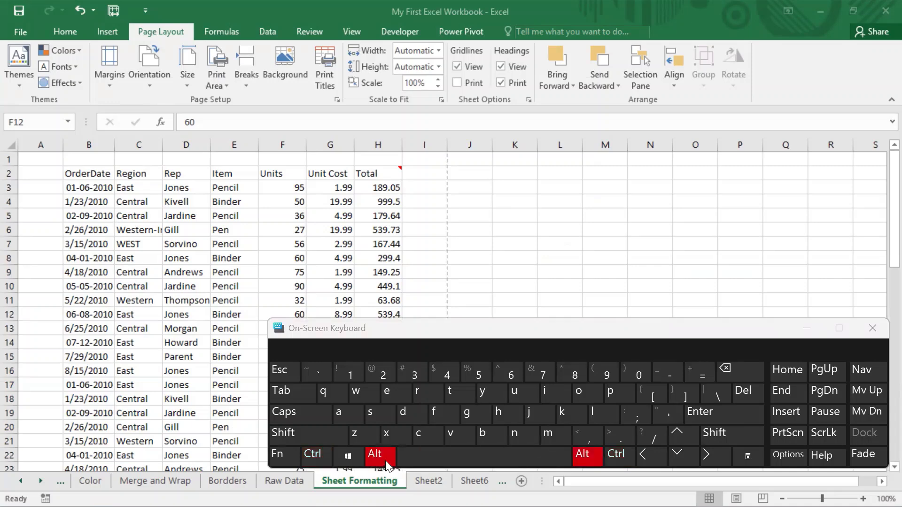
click(617, 393)
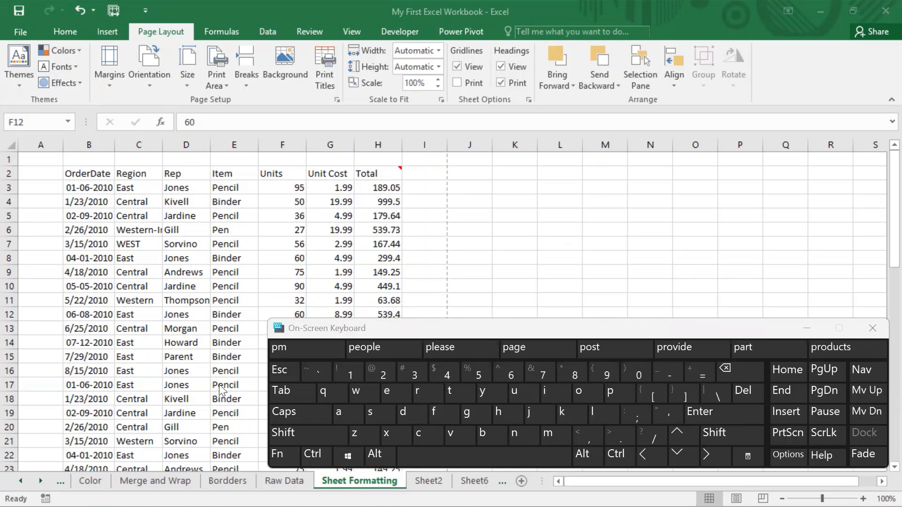
Make cell D7 active and open the page orientation options using the On-Screen Keyboard's Alt, P, O sequence.
click(182, 256)
click(182, 245)
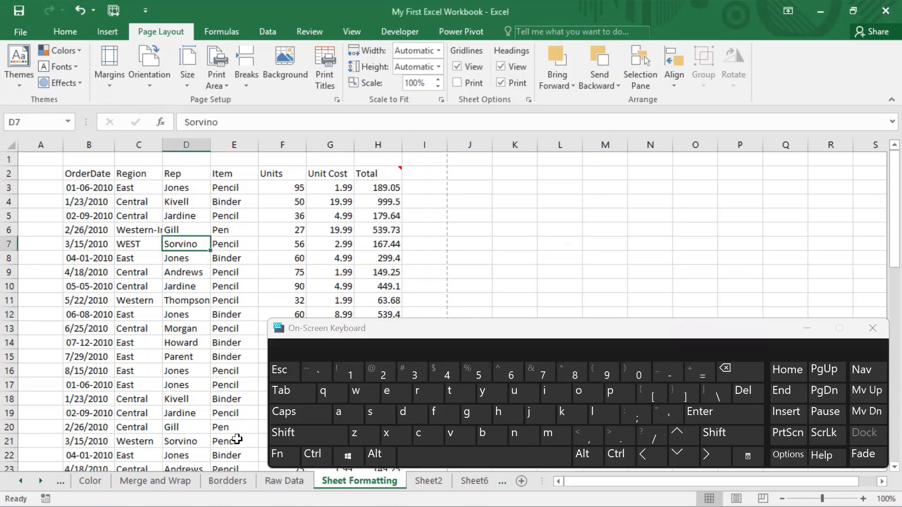
click(378, 454)
click(621, 395)
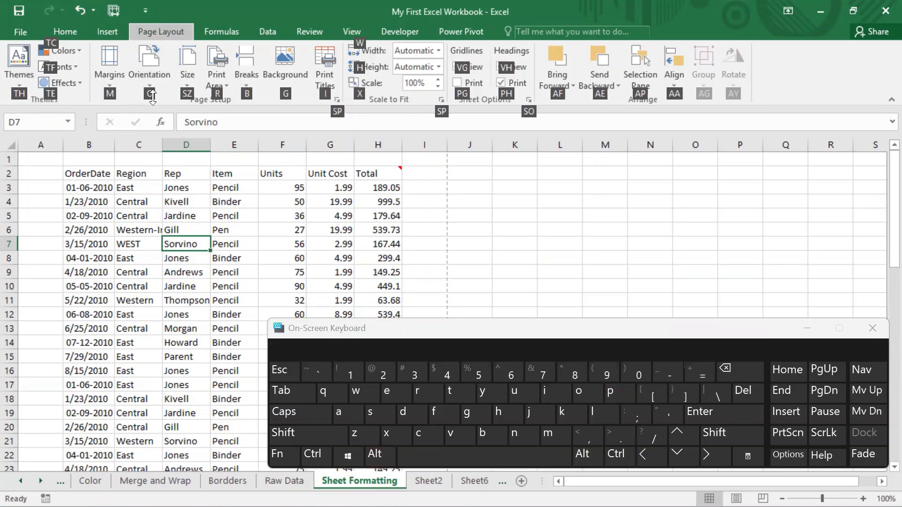
click(578, 392)
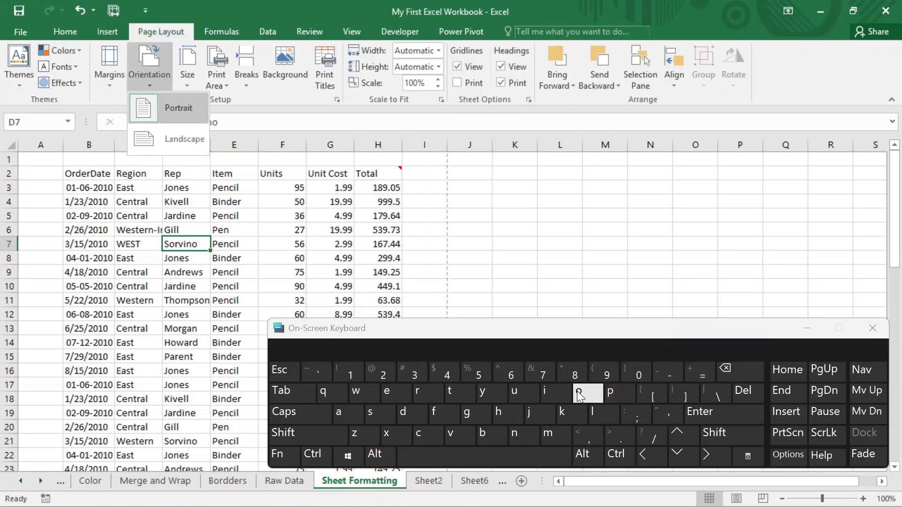